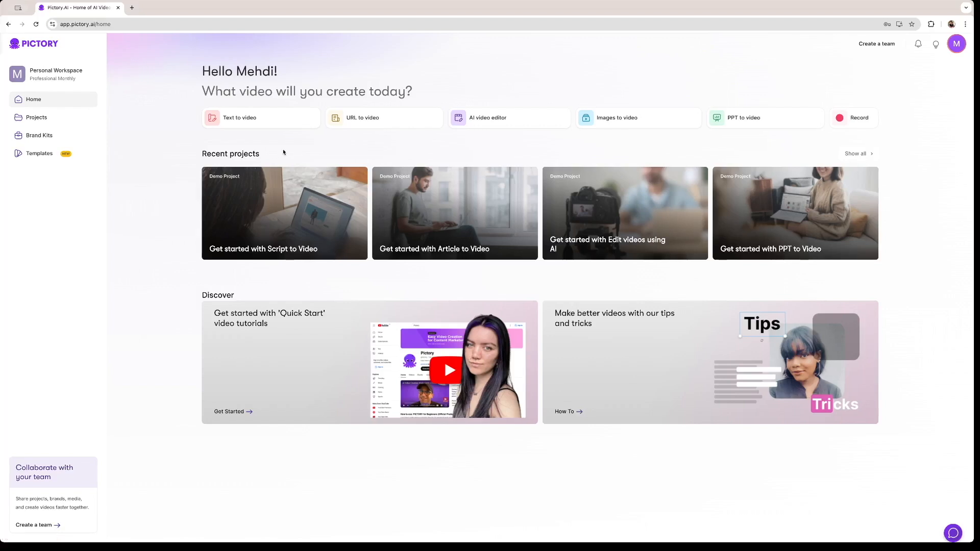
Step: Open the AI video editor, upload the IMG_3904 clip for transcription and play it back
mouse_move(258, 127)
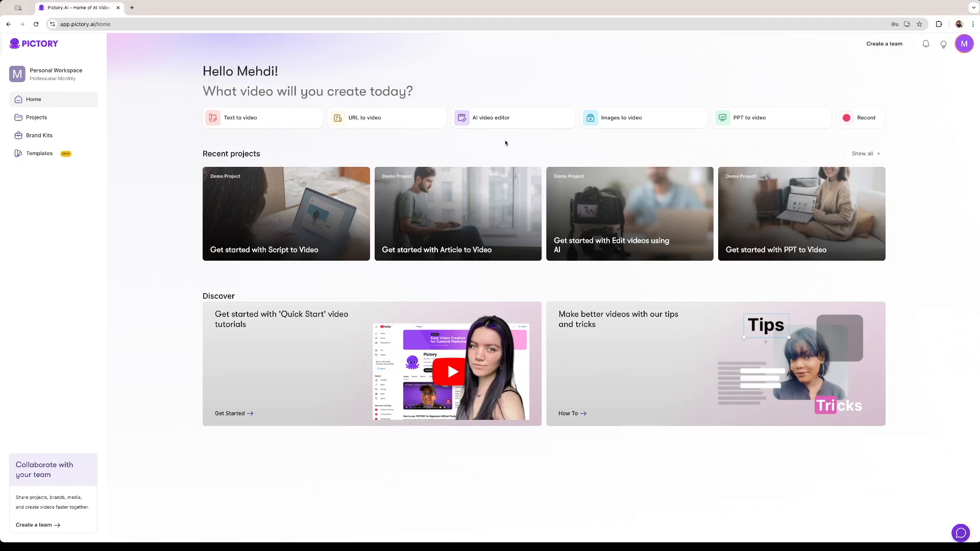
mouse_move(509, 124)
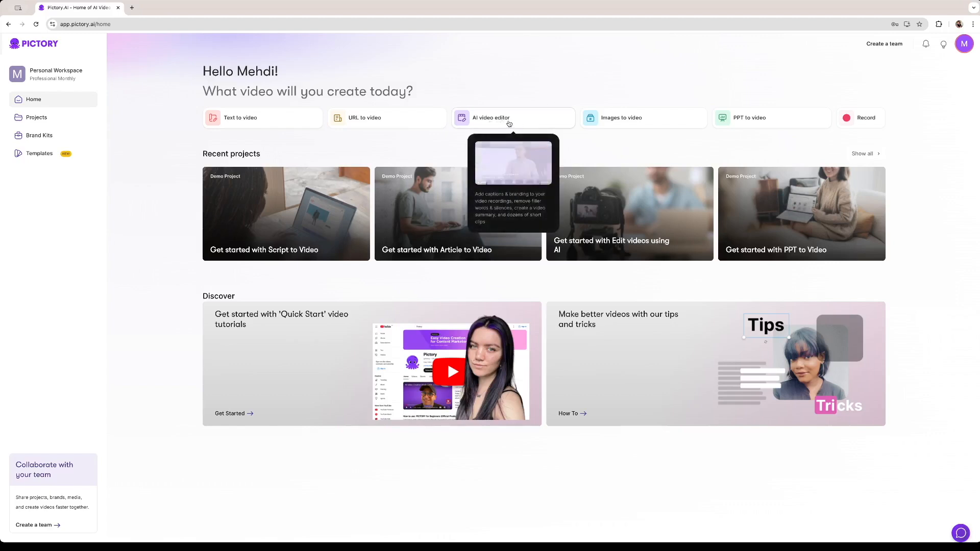
left_click(509, 120)
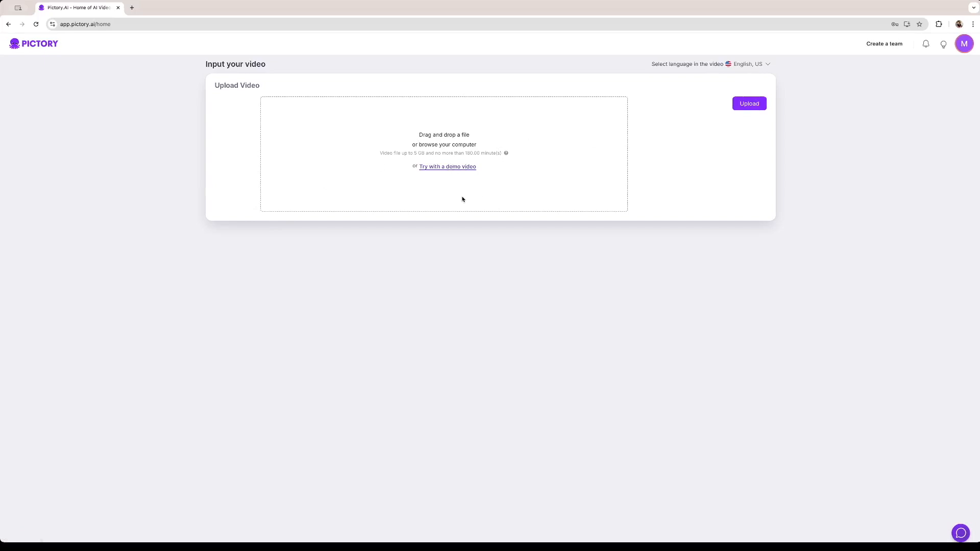
left_click(750, 103)
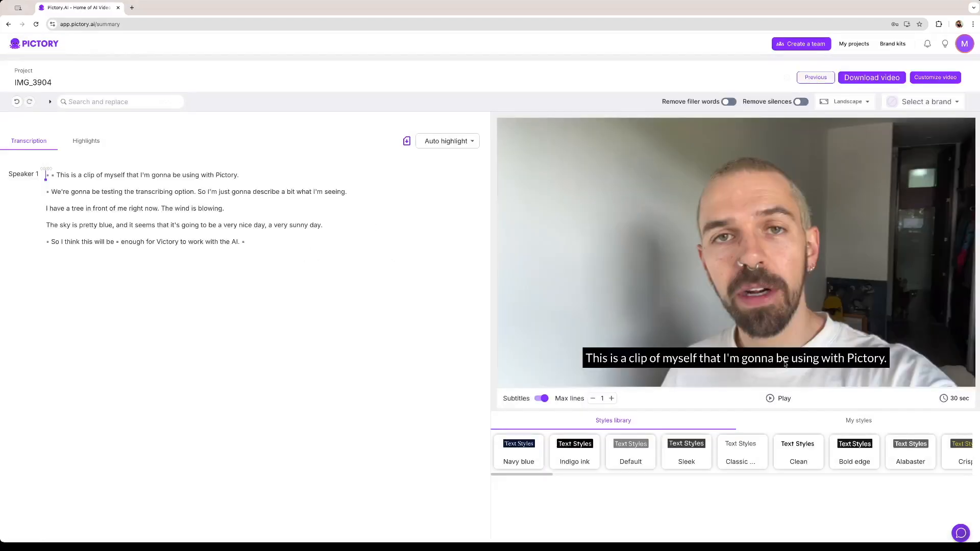
left_click(770, 399)
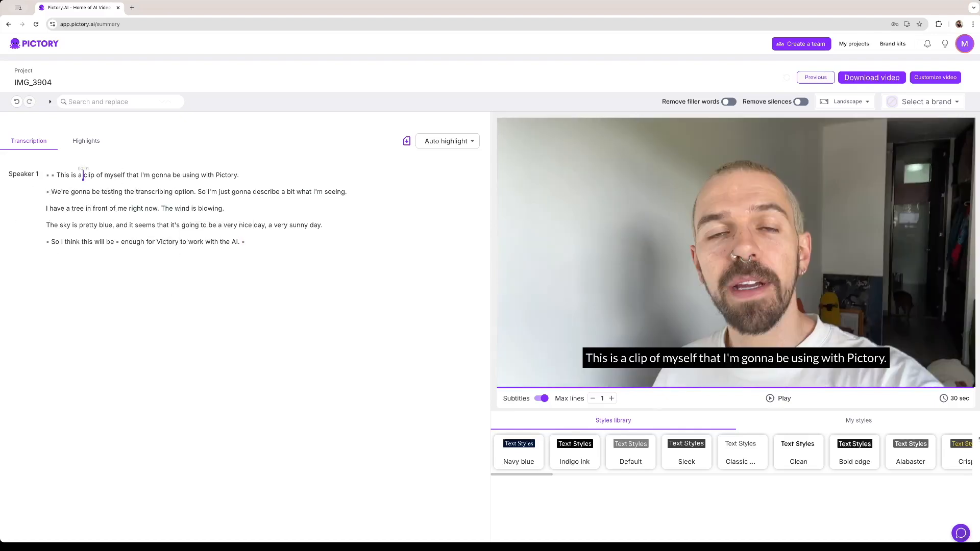
Step: Try different library styles on the subtitles, including the grey full-width Classic one, and toggle the subtitles off and on
left_click(810, 456)
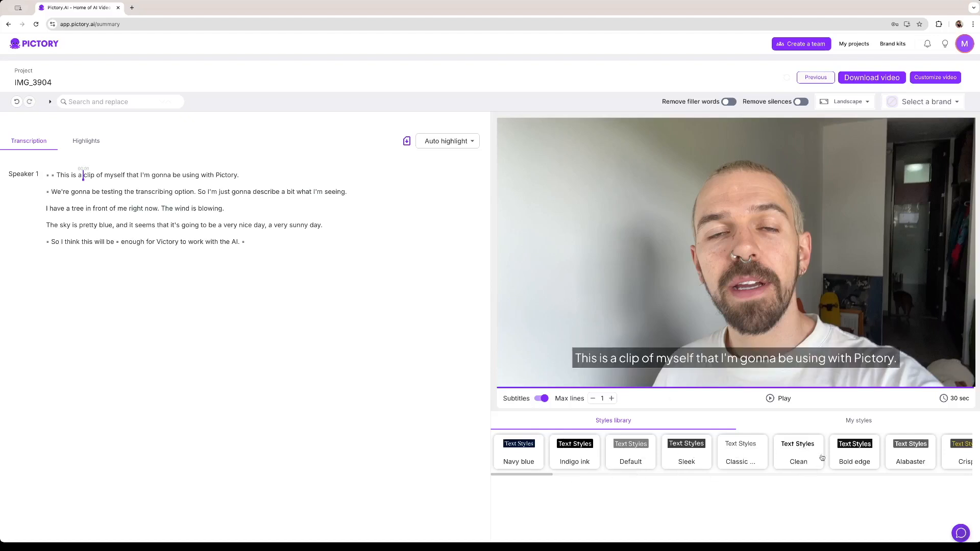
left_click_drag(535, 476, 653, 475)
left_click(666, 446)
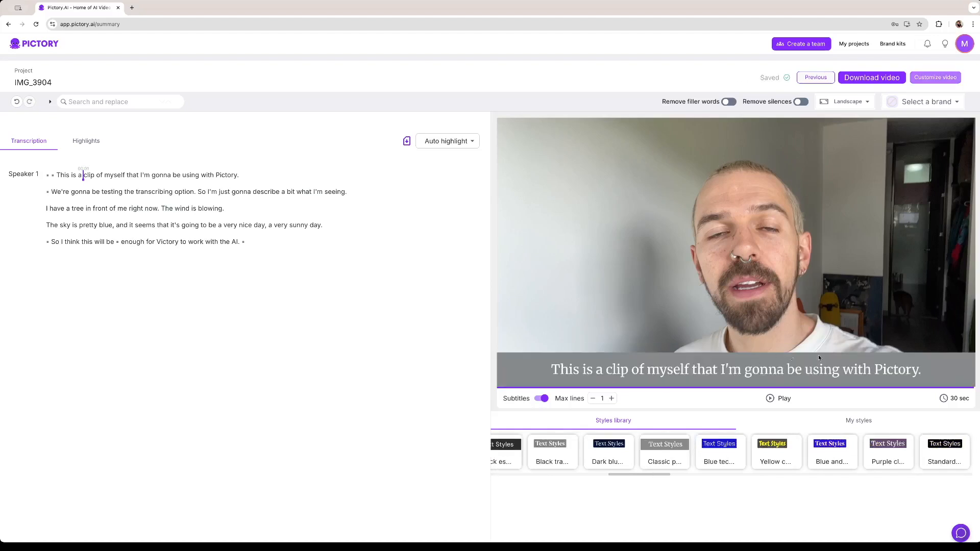
left_click(593, 399)
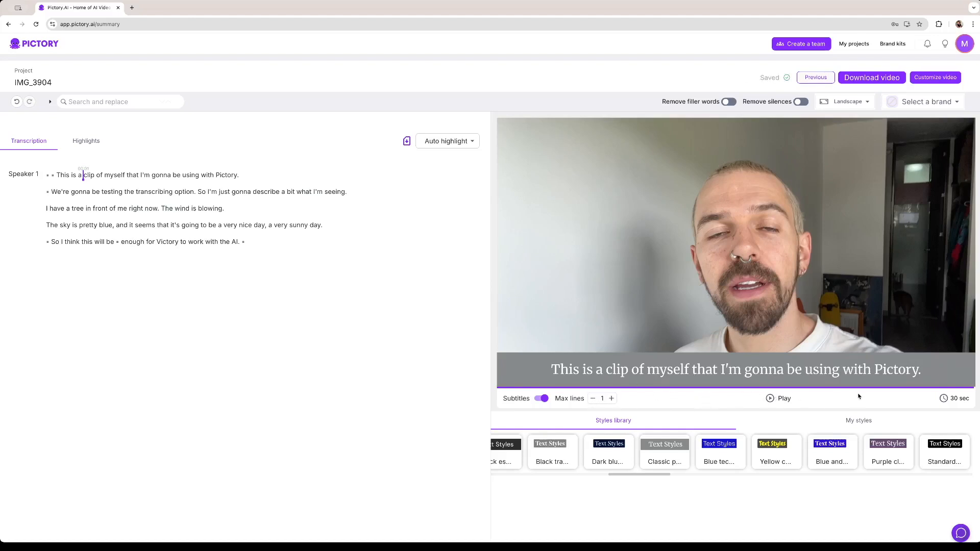
left_click(546, 400)
left_click(541, 399)
Step: Jump to the "a very sunny day" and "So I think this will be" passages in the transcript and play the pause there
left_click(273, 226)
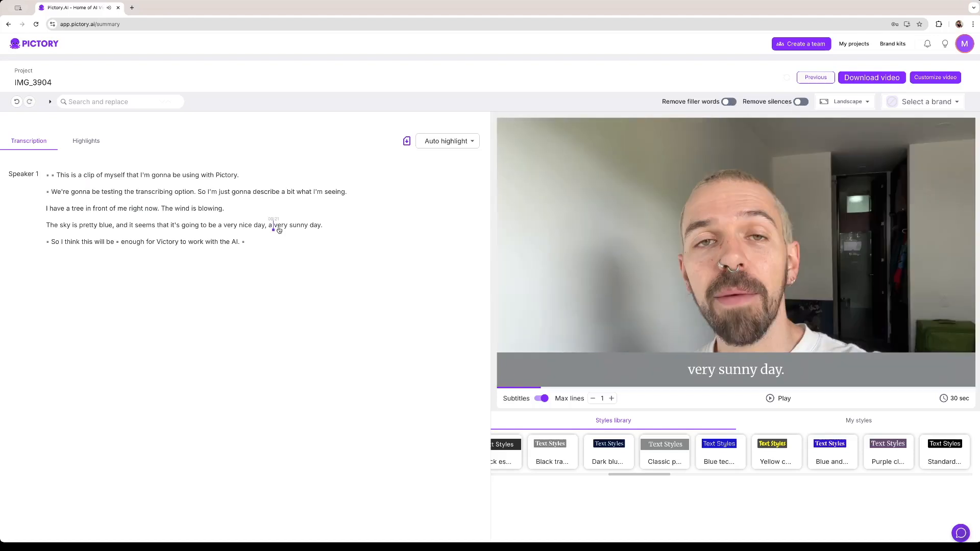
left_click(106, 242)
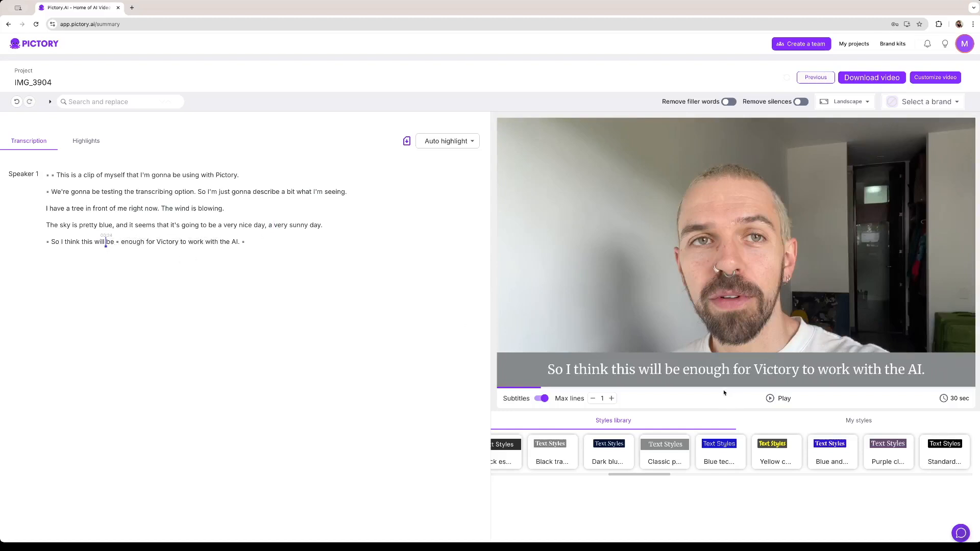
left_click(769, 399)
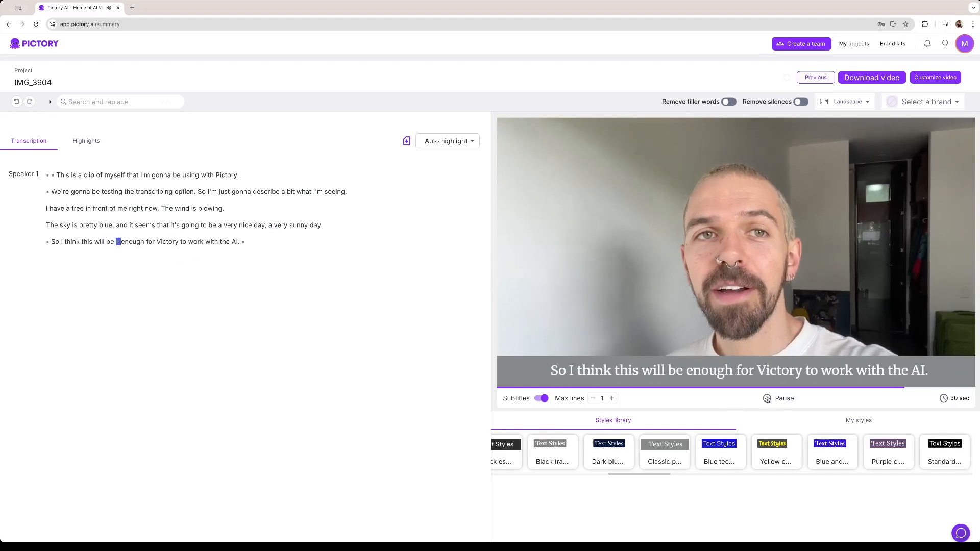
left_click(121, 243)
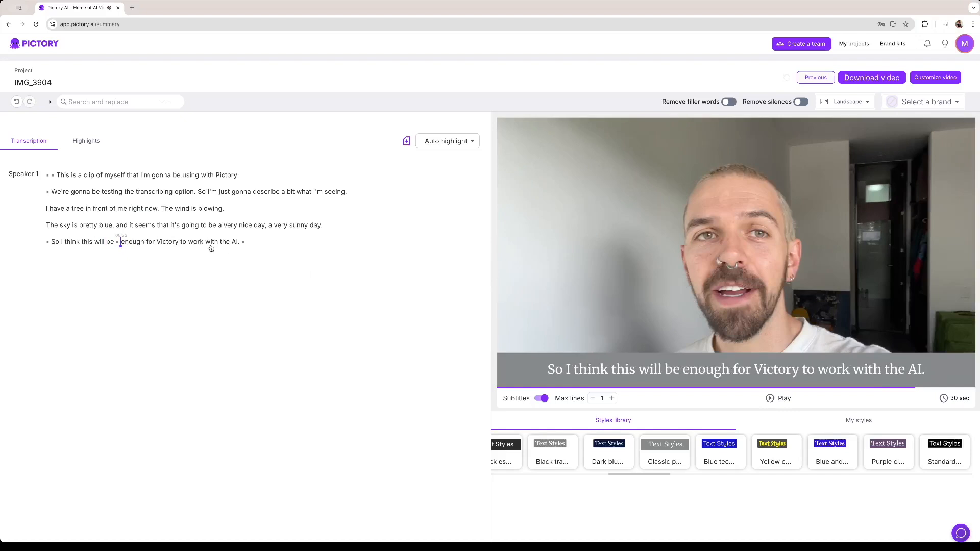
Step: Remove silences of more than 1 second from the video and play back the last sentence
left_click(799, 102)
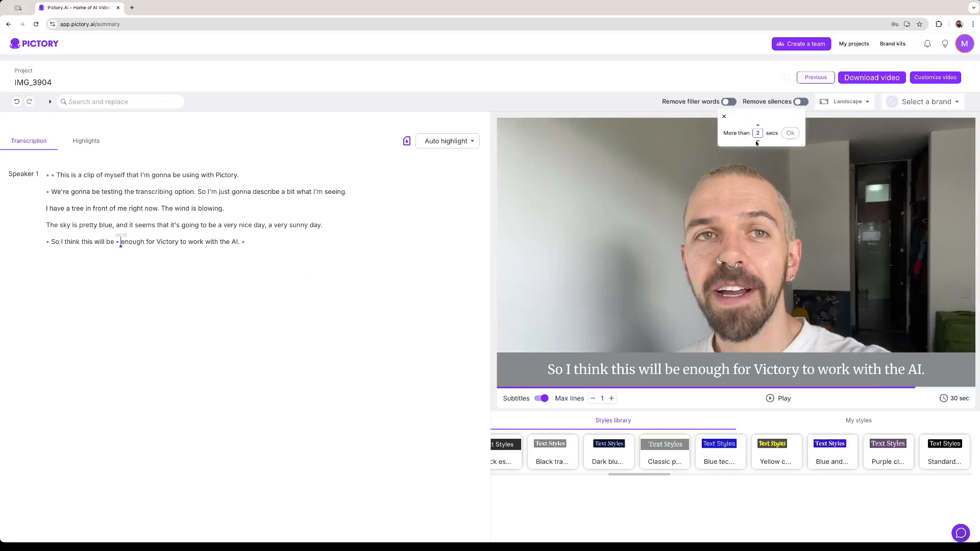
left_click(786, 134)
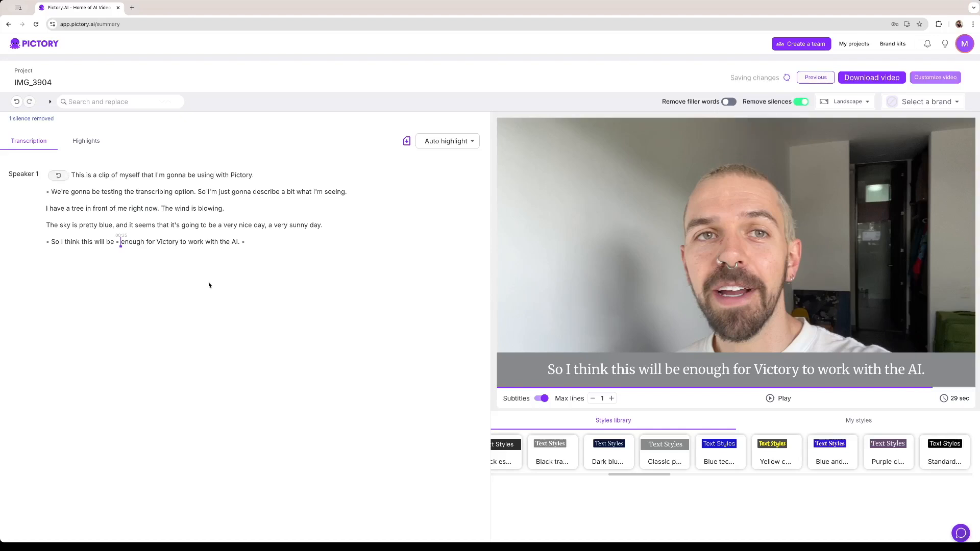
left_click(109, 243)
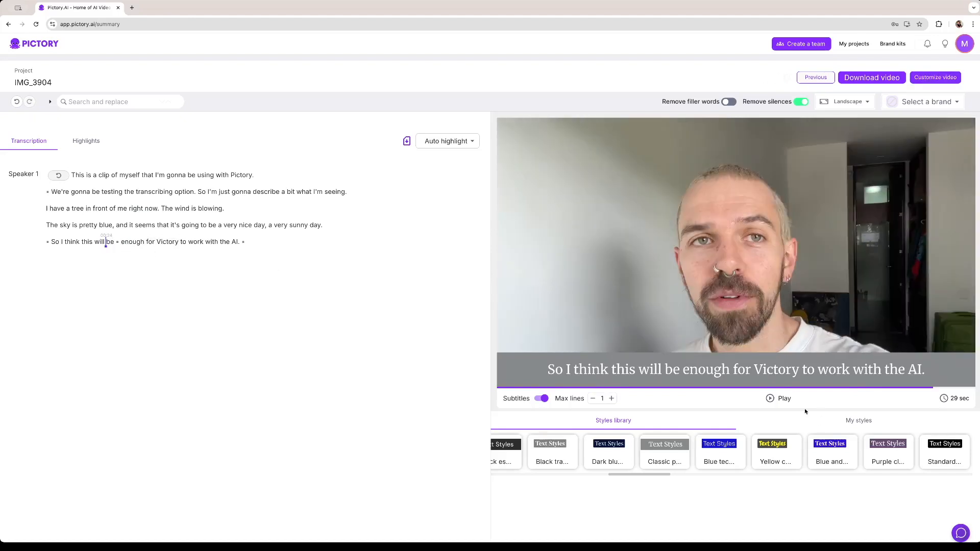
left_click(772, 401)
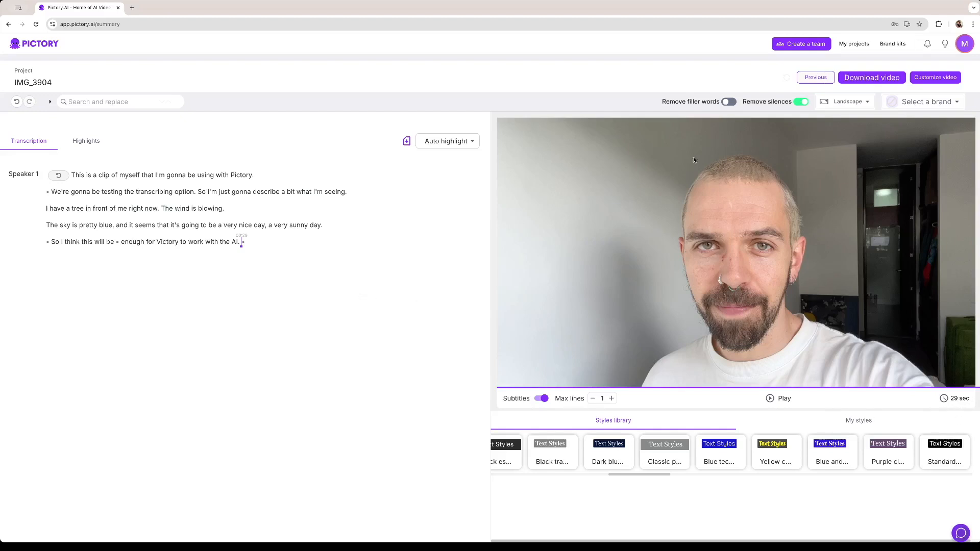
Step: Try the video in portrait and in square aspect ratio, dismissing the silence settings and the text-position tip
left_click(844, 103)
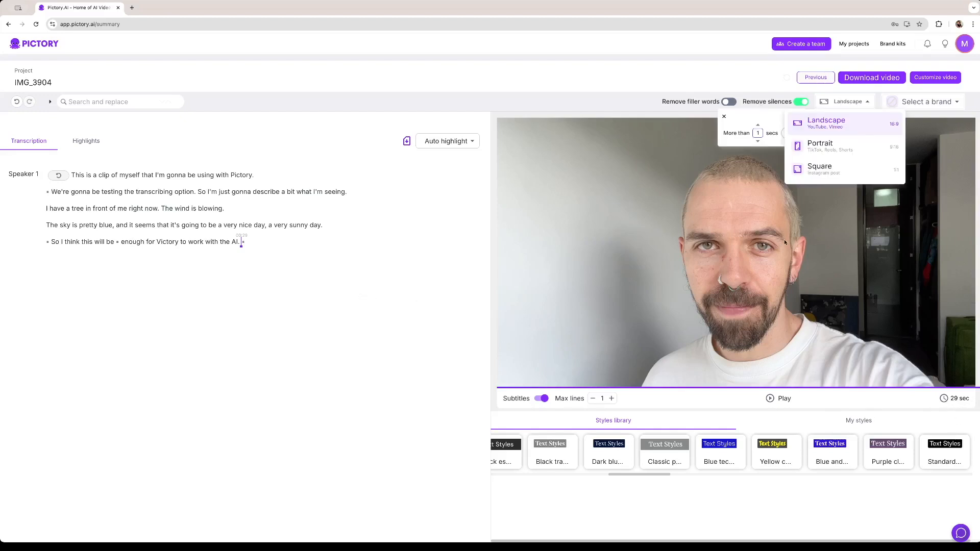
left_click(837, 152)
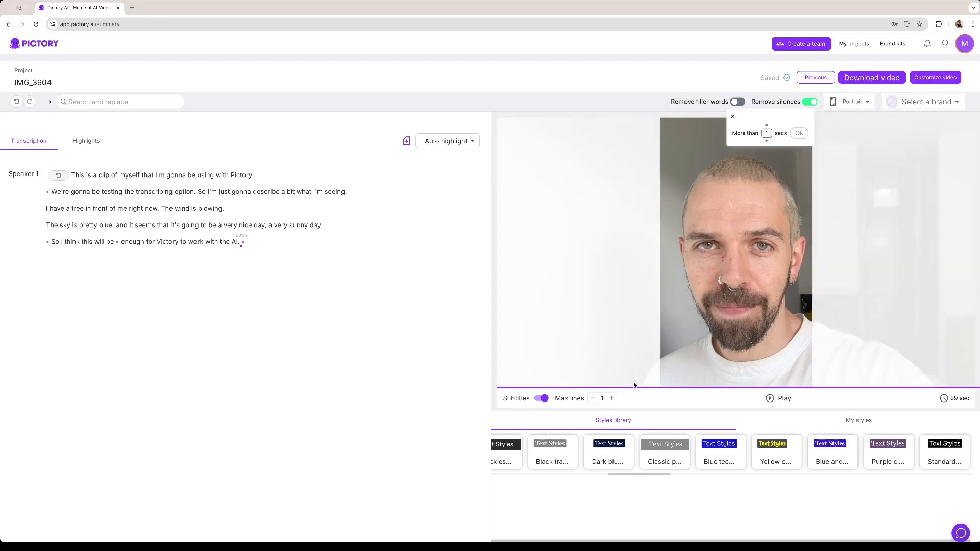
left_click(733, 117)
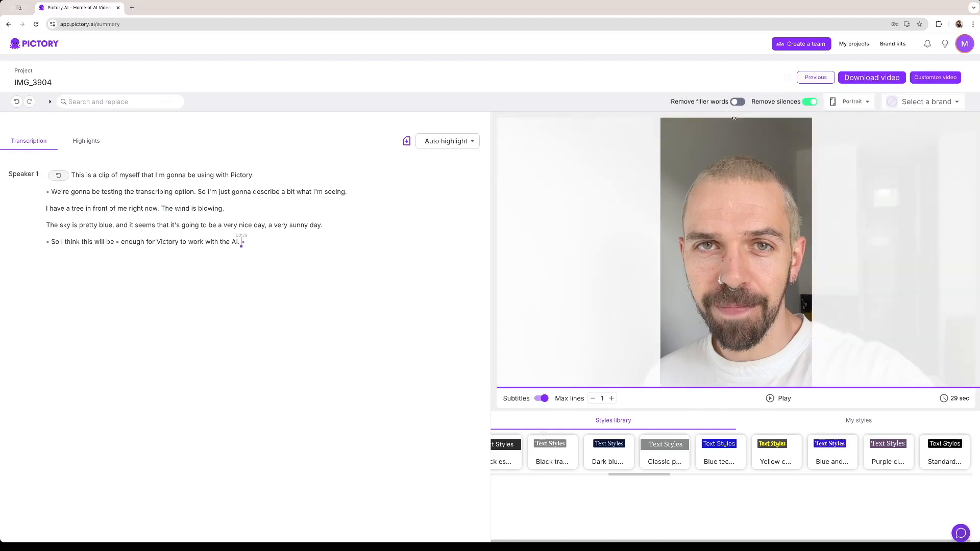
left_click(855, 101)
left_click(843, 170)
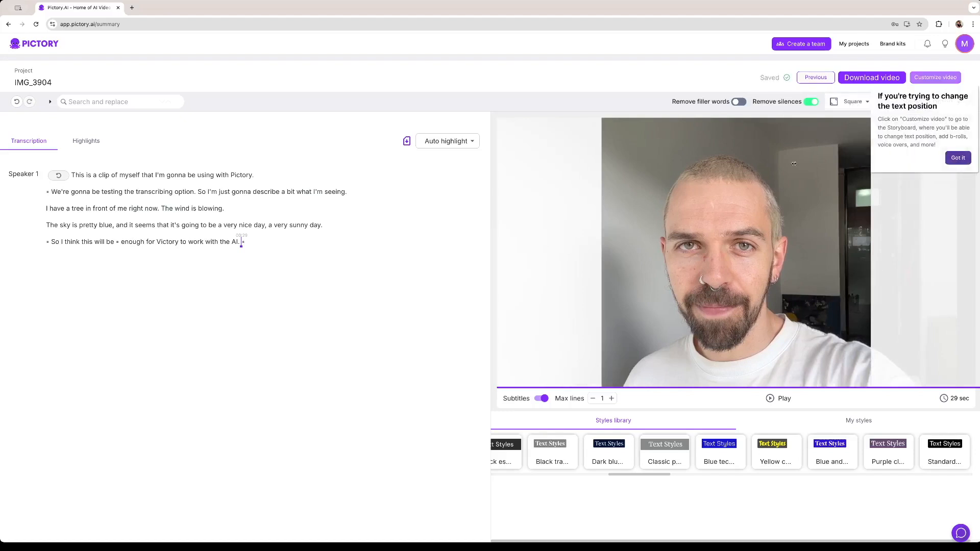
left_click(958, 158)
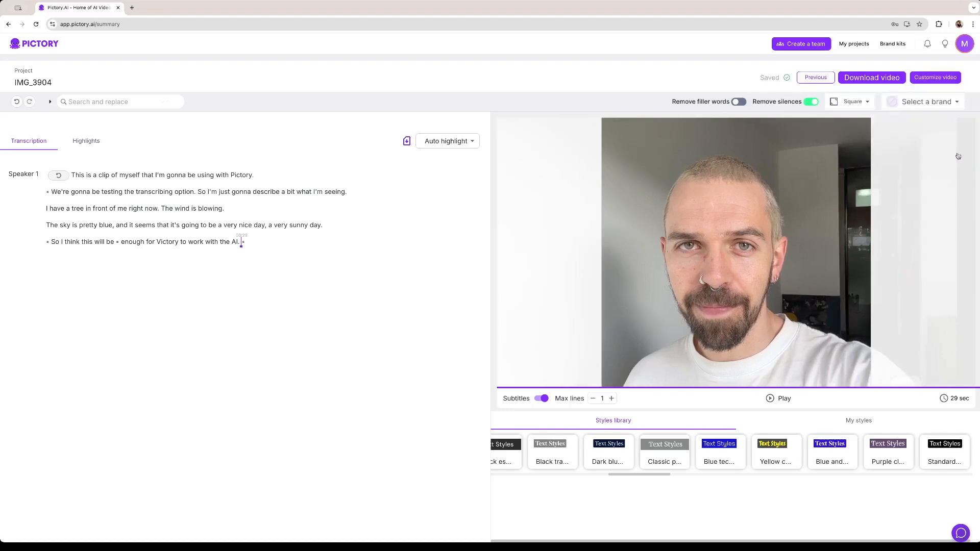
Step: Set the aspect ratio to portrait and reposition the visible crop over the speaker's face
left_click(853, 101)
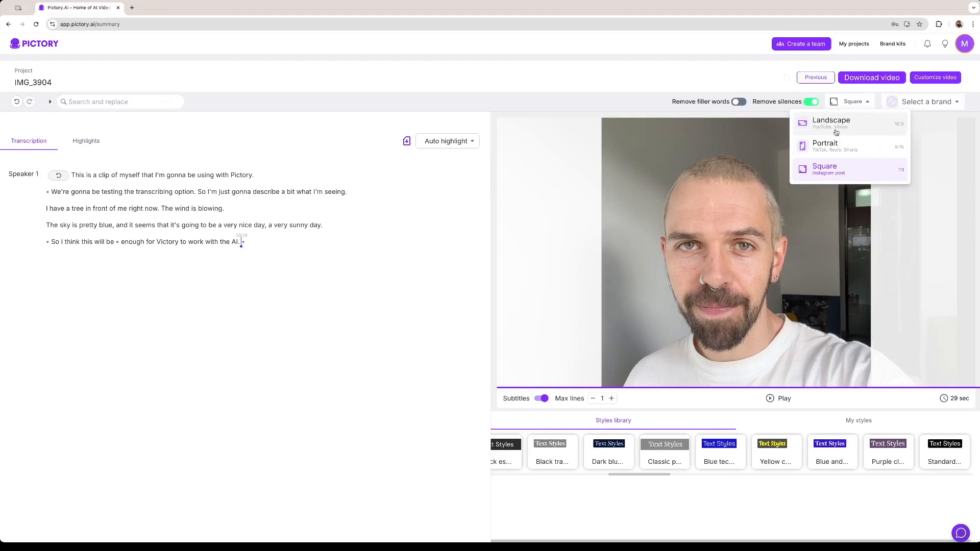
left_click(842, 150)
left_click_drag(700, 233, 794, 164)
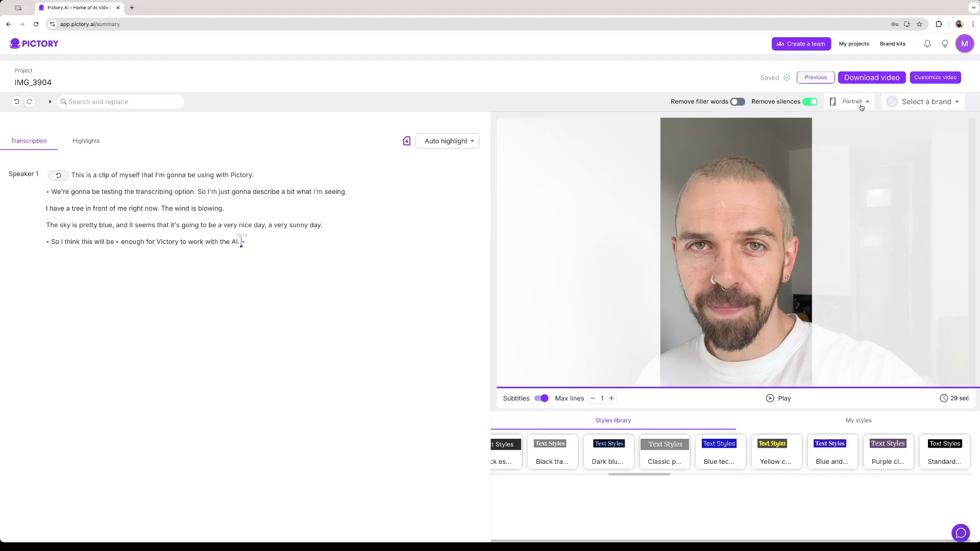
Step: Switch the video to square and return it to the landscape aspect ratio
left_click(861, 105)
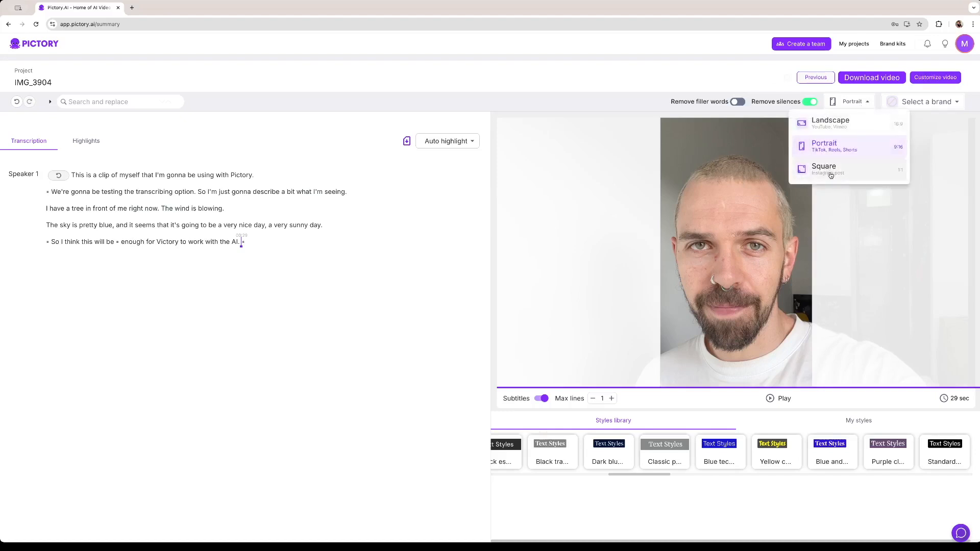
left_click(835, 172)
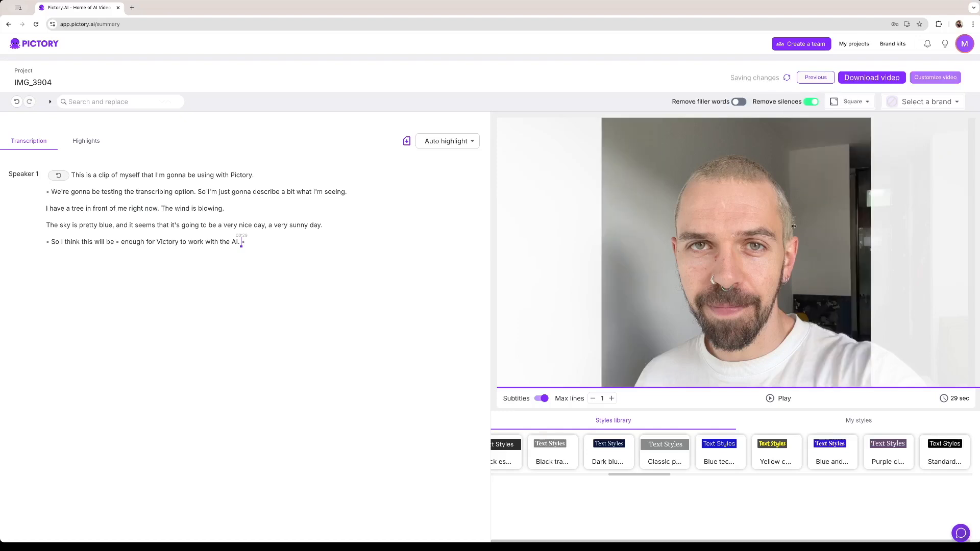
left_click(852, 102)
left_click(832, 121)
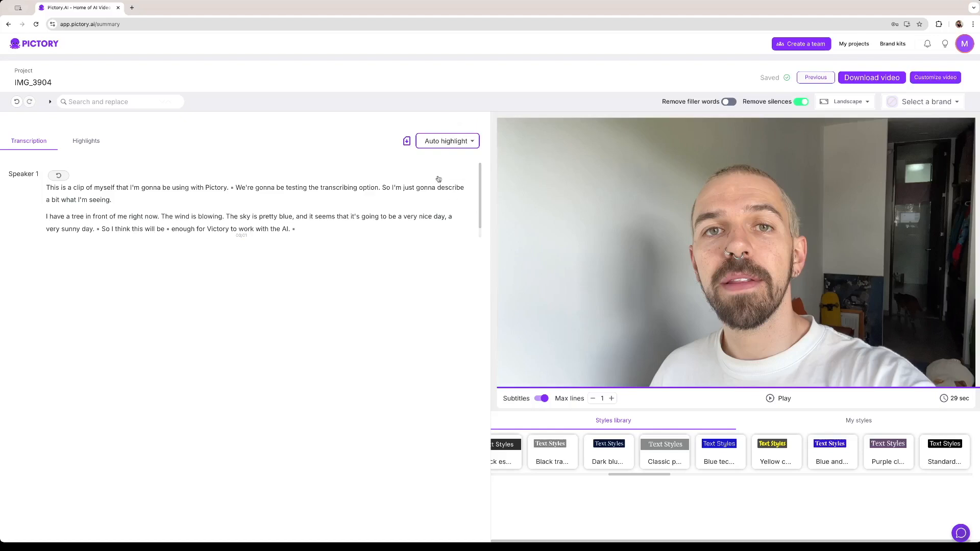
Step: Auto-highlight the transcript for a 30-second summary and preview it with the dark blue subtitle style
left_click(459, 142)
left_click(434, 177)
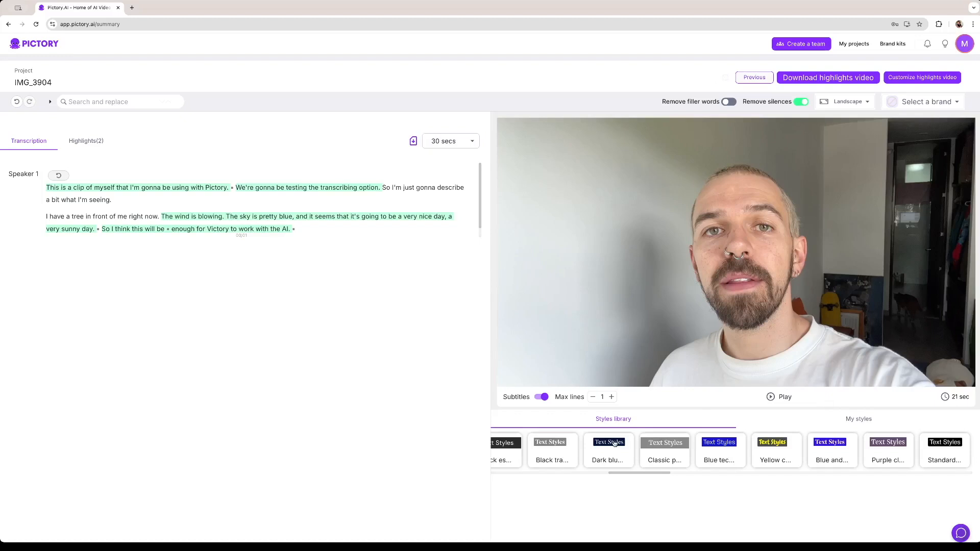
left_click(773, 399)
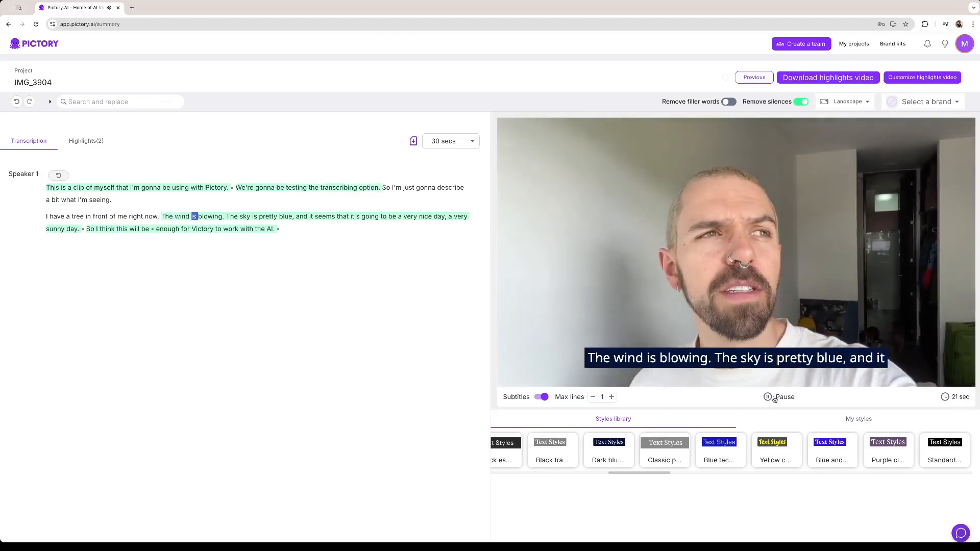
left_click(772, 397)
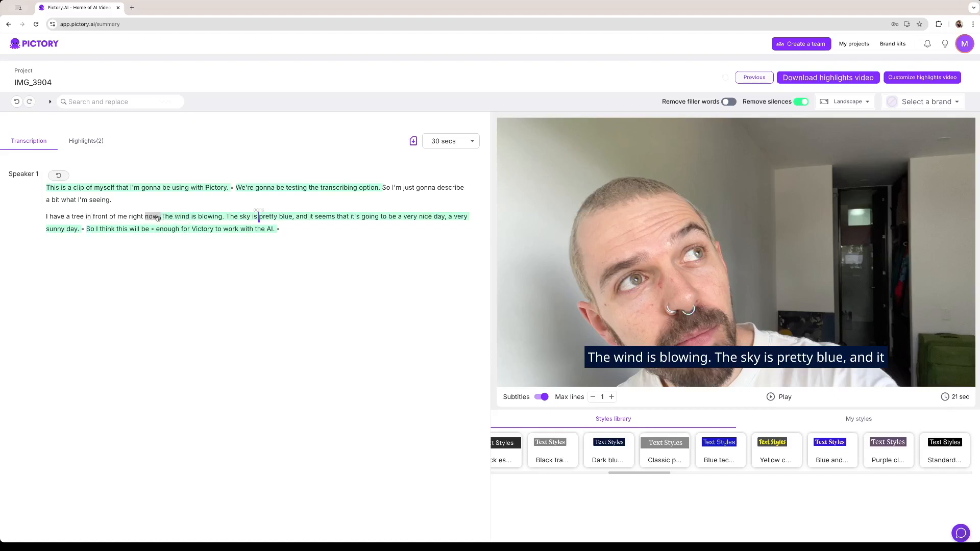
Step: Review the highlighted clips, selecting and deselecting individual ones, and return to the full transcription
left_click(90, 142)
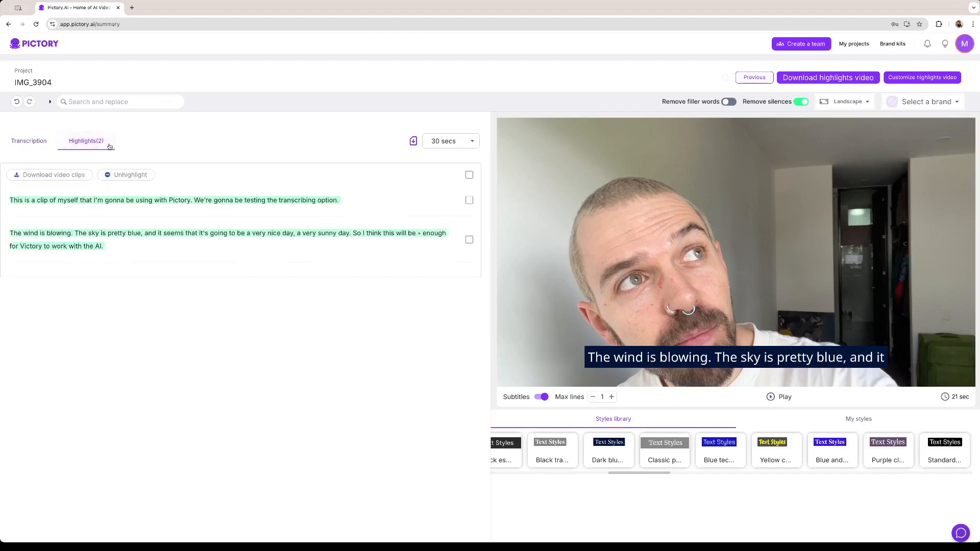
left_click(469, 201)
left_click(469, 201)
left_click(468, 202)
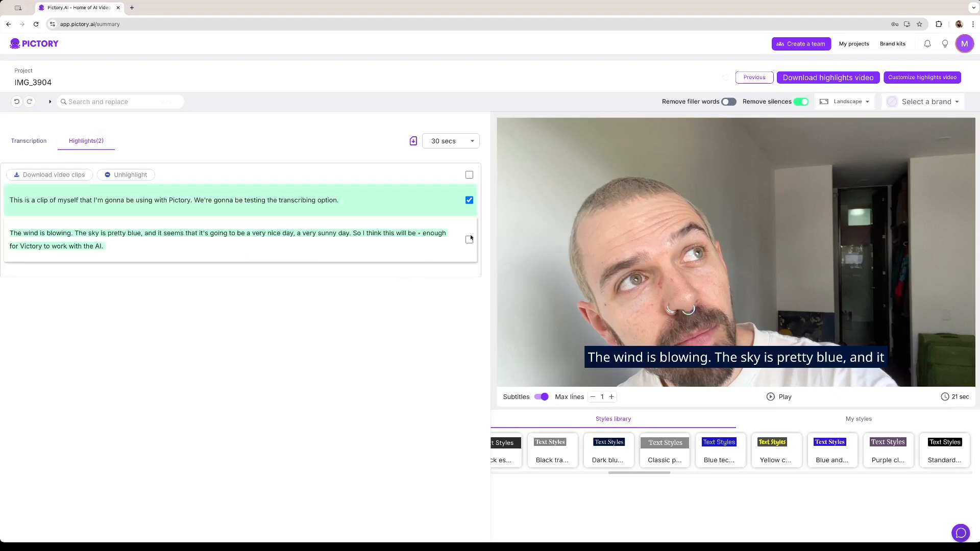
left_click(470, 239)
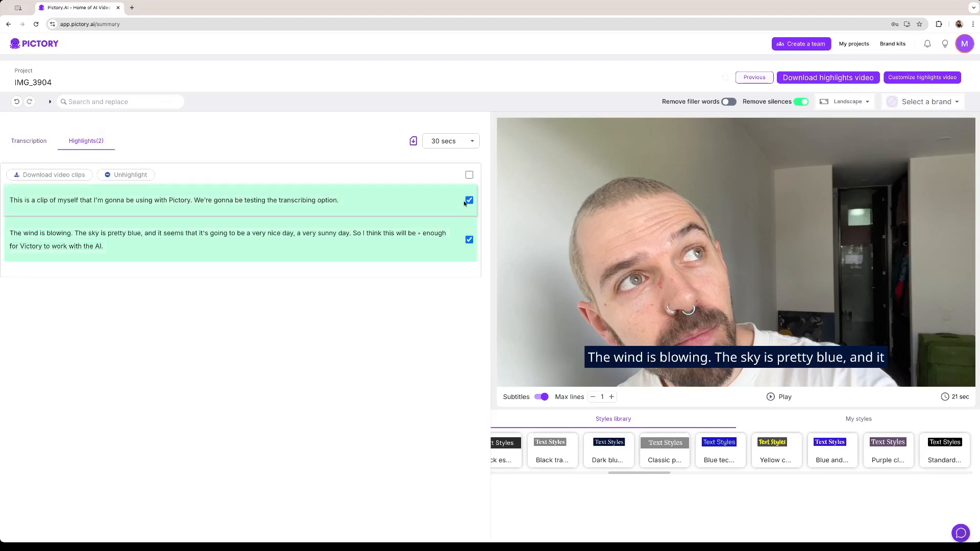
left_click(469, 239)
left_click(42, 144)
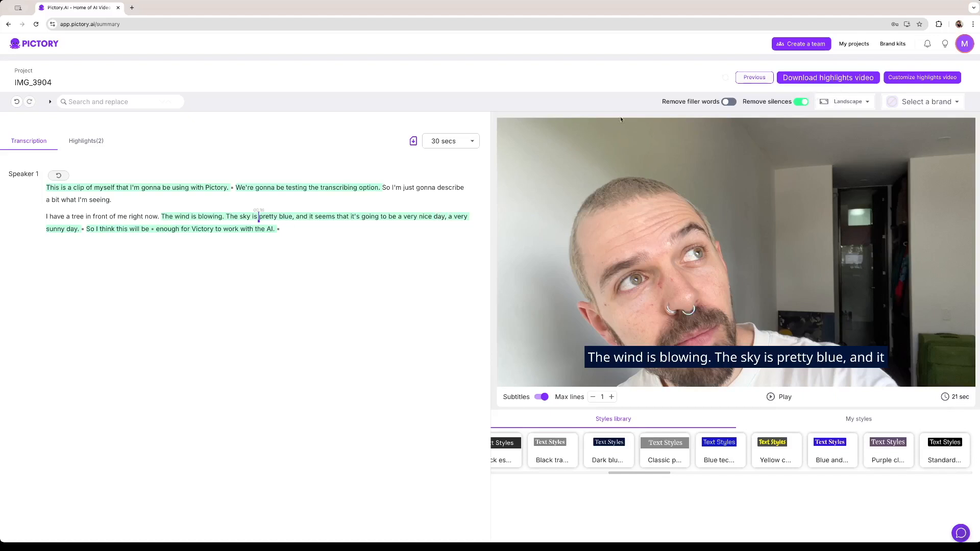
Step: Look through the brand choices, saved text styles, transcript download formats and the search-and-replace options
left_click(945, 106)
left_click(944, 104)
left_click(840, 421)
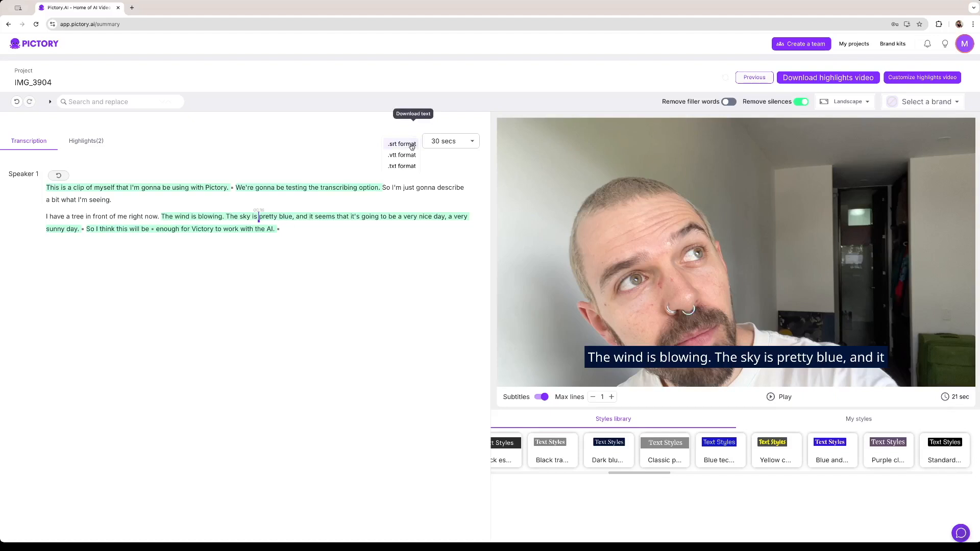
left_click(50, 102)
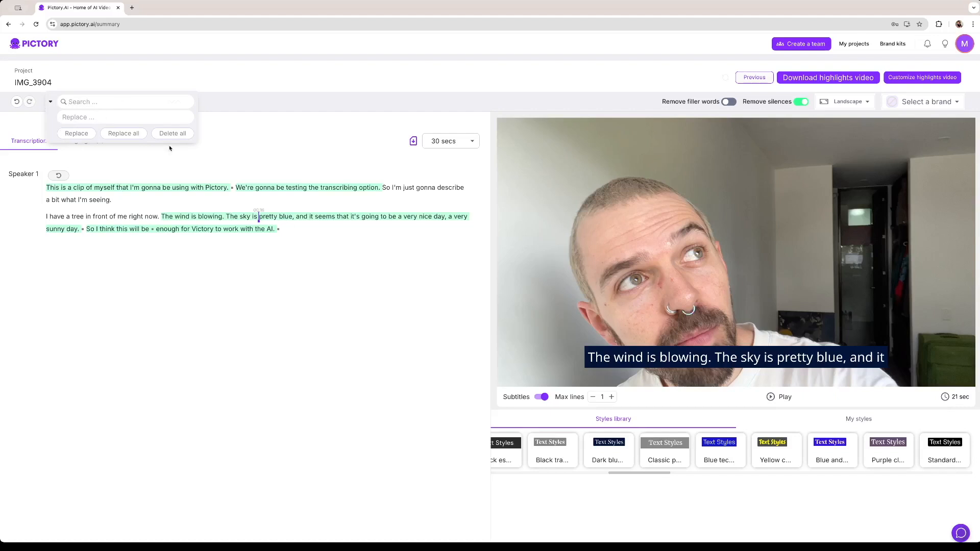
Step: Try replacing "this" with "word" in the transcript, undo the replacement and close the search-and-replace options
type("this")
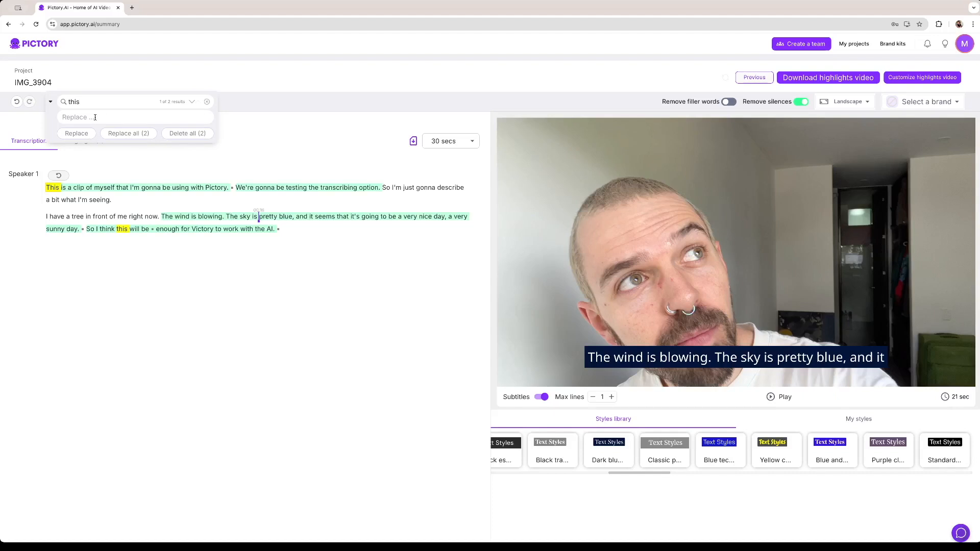
type("word")
left_click(77, 133)
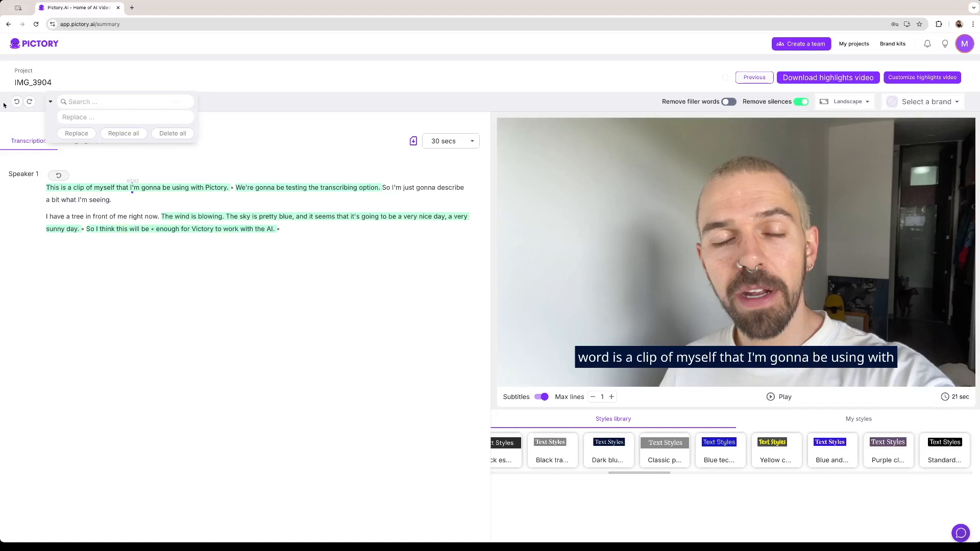
left_click(50, 102)
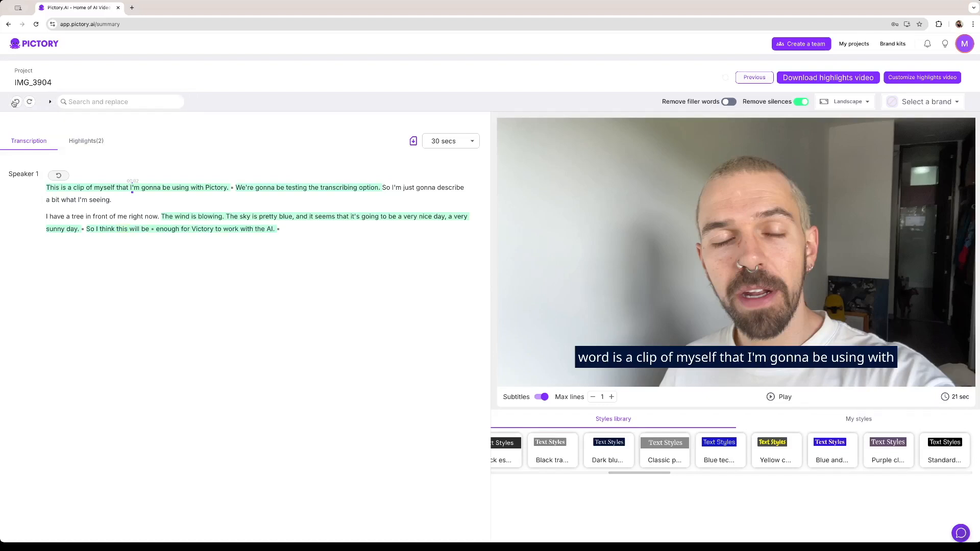
Step: Test filler-word removal, turn it off again, and play the video from "sky is pretty blue" in the transcript
left_click(728, 103)
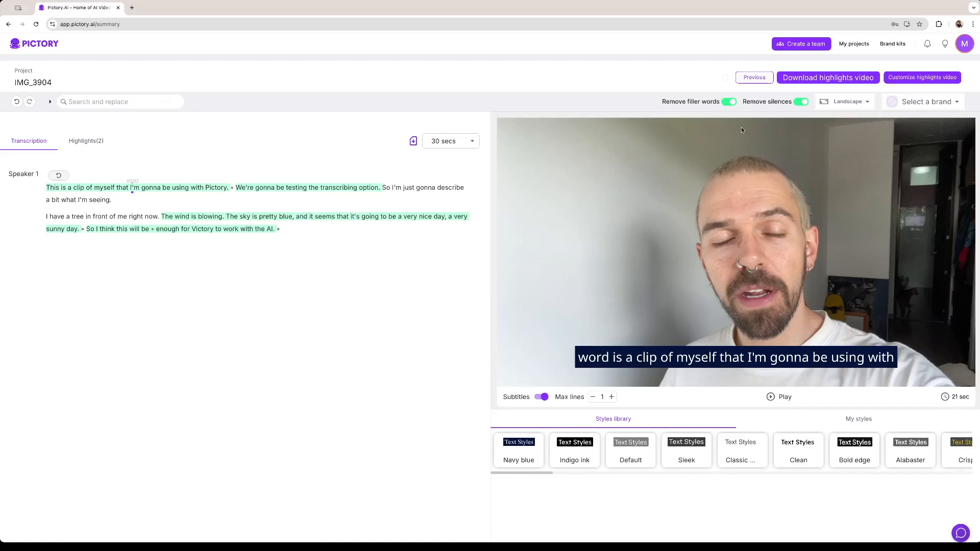
left_click(729, 102)
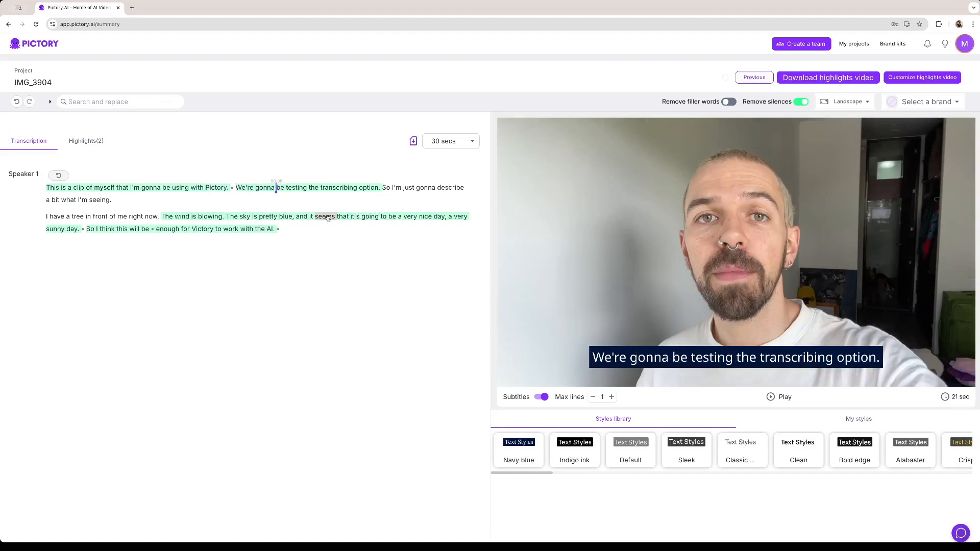
left_click(246, 218)
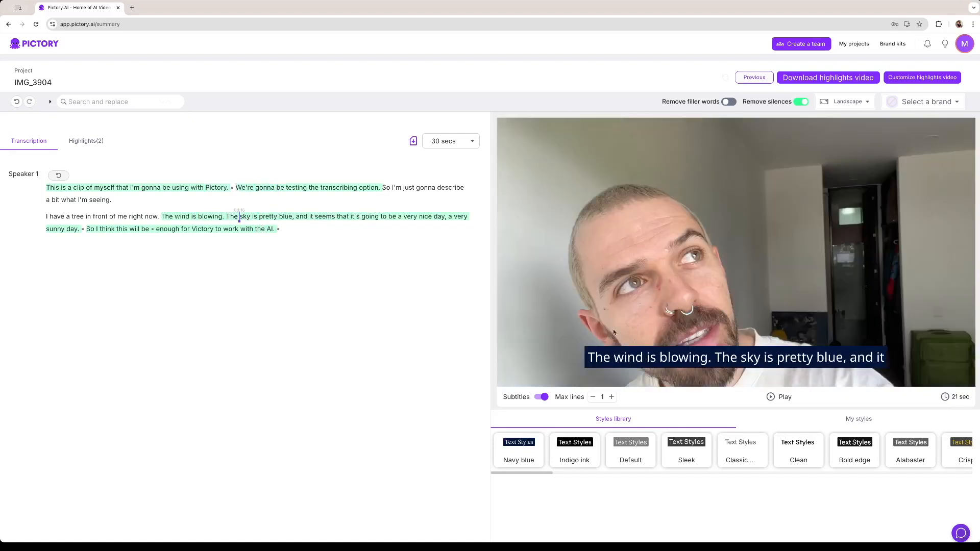
left_click(769, 399)
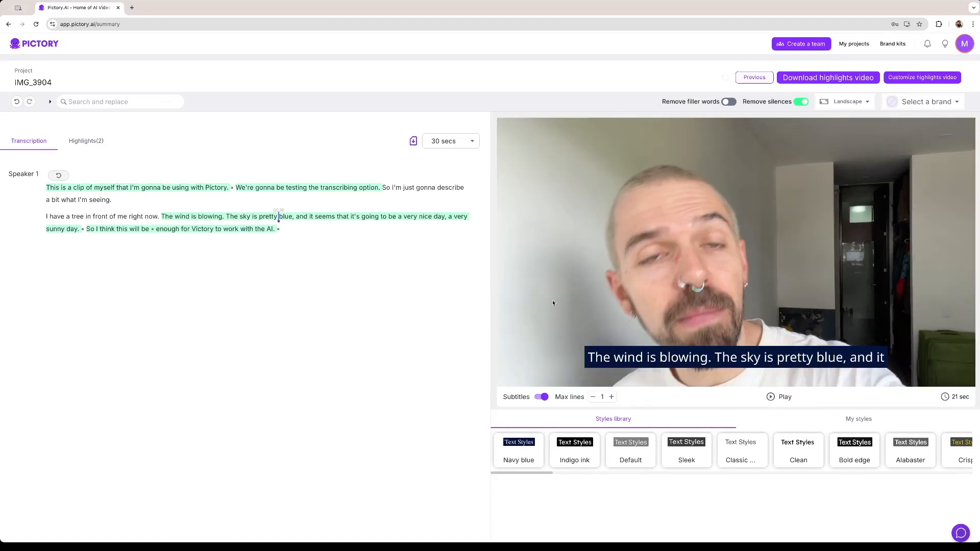
Step: Correct the word "Victory" to "Pictory" in the last sentence of the transcript
left_click(202, 230)
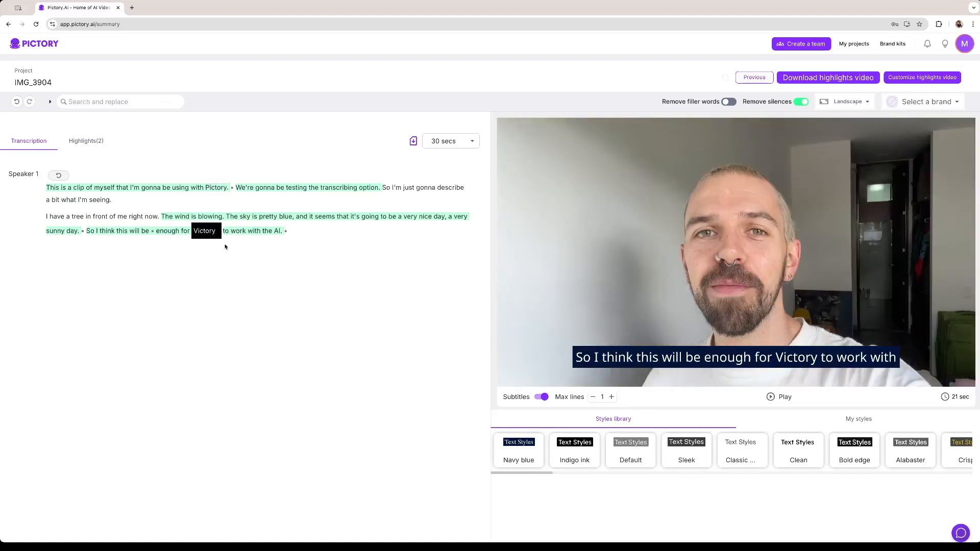
key("BackSpace")
key("BackSpace")
key("BackSpace")
key("BackSpace")
key("BackSpace")
key("BackSpace")
type("Pictory")
key("Return")
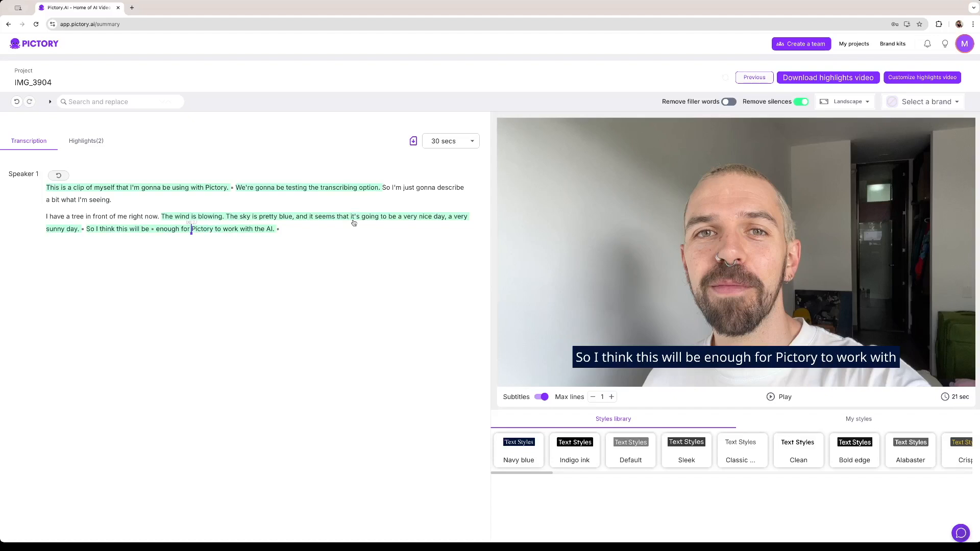
left_click(424, 188)
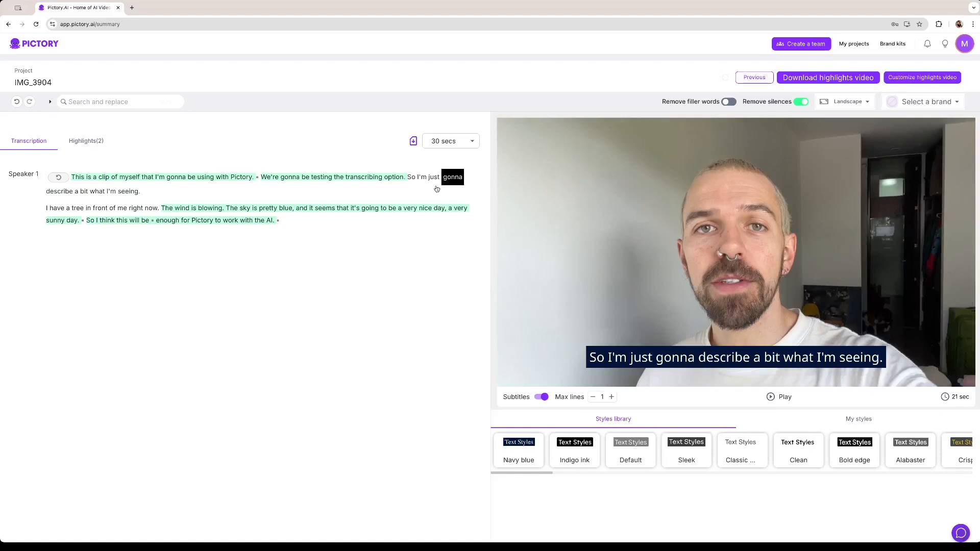
double_click(454, 181)
left_click(458, 199)
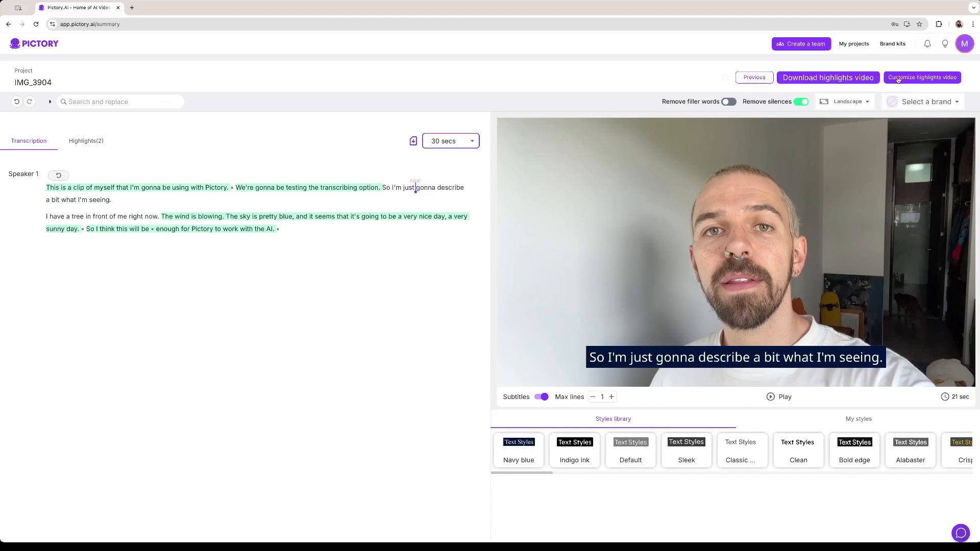
Step: Open the highlights video for customization and browse the featured elements and stickers
left_click(922, 80)
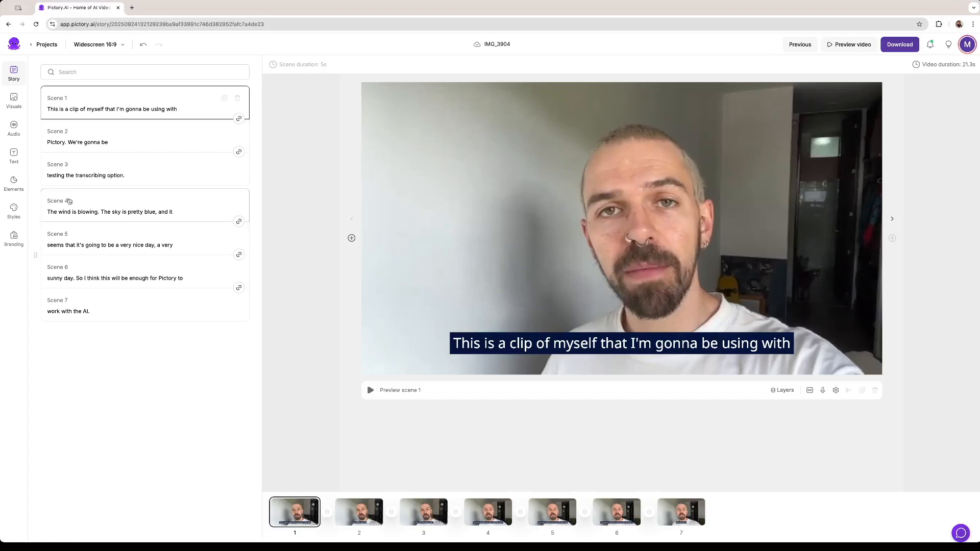
left_click(13, 180)
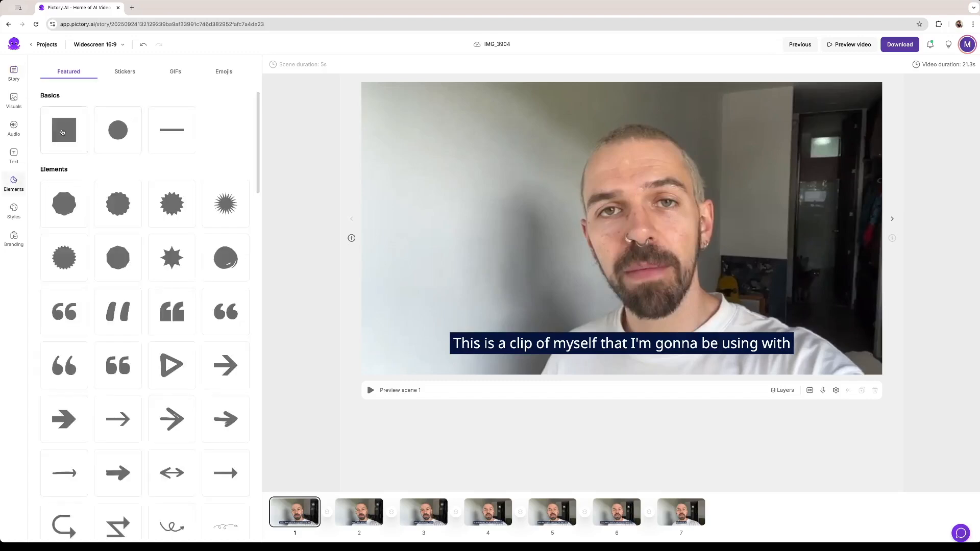
left_click(63, 131)
left_click(656, 164)
left_click(125, 71)
left_click(69, 71)
Step: Look through the decorative text options, the styles and the visuals library for the first scene
left_click(15, 159)
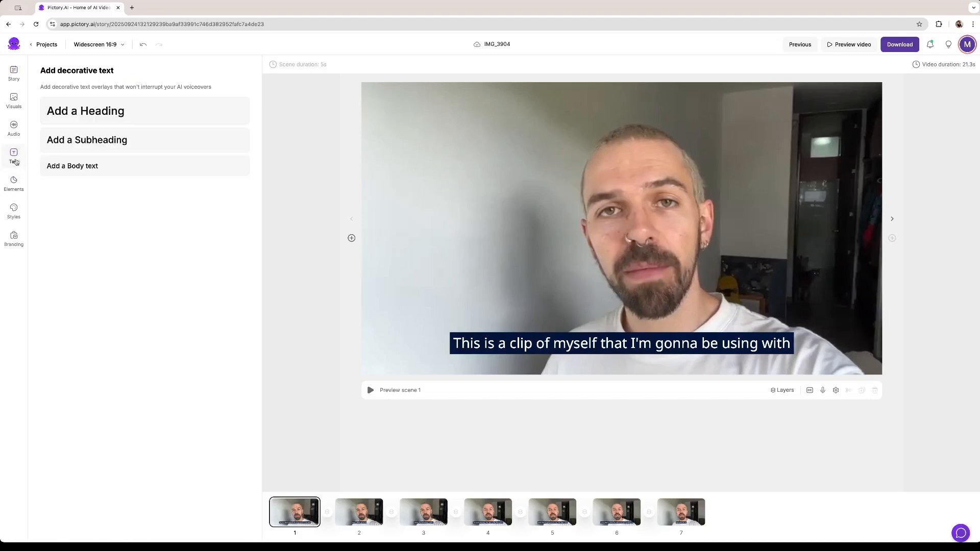
left_click(14, 211)
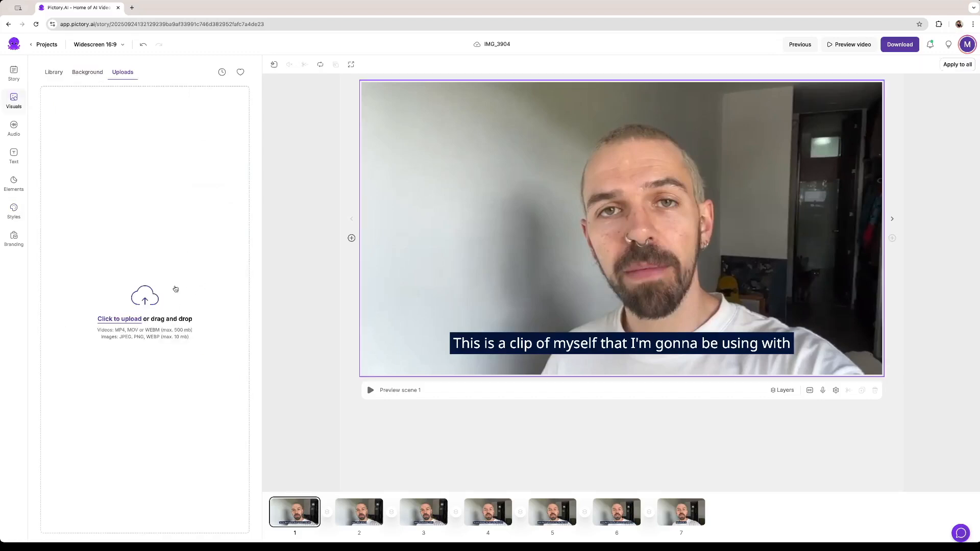
left_click(53, 75)
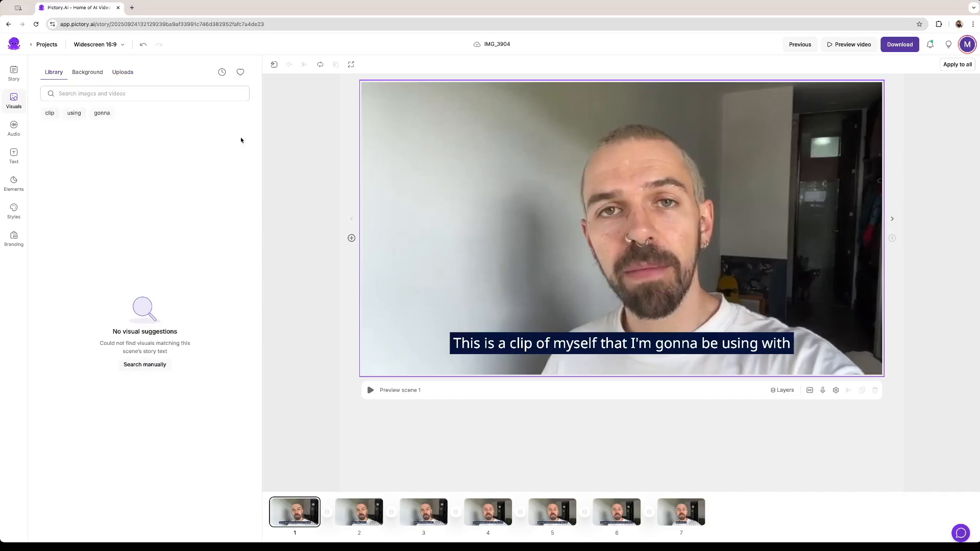
Step: Select scene 7, play the full video preview and close it
left_click(696, 521)
left_click(850, 44)
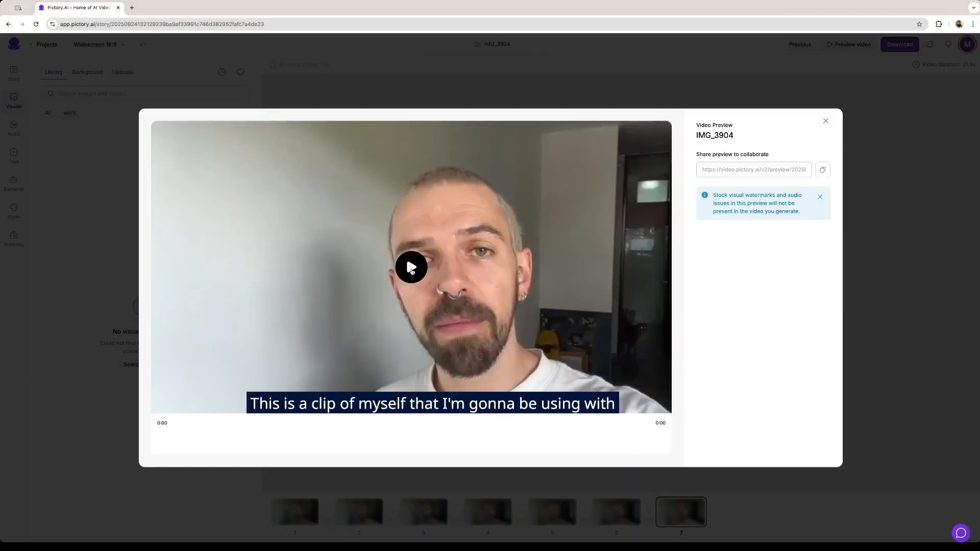
left_click(412, 270)
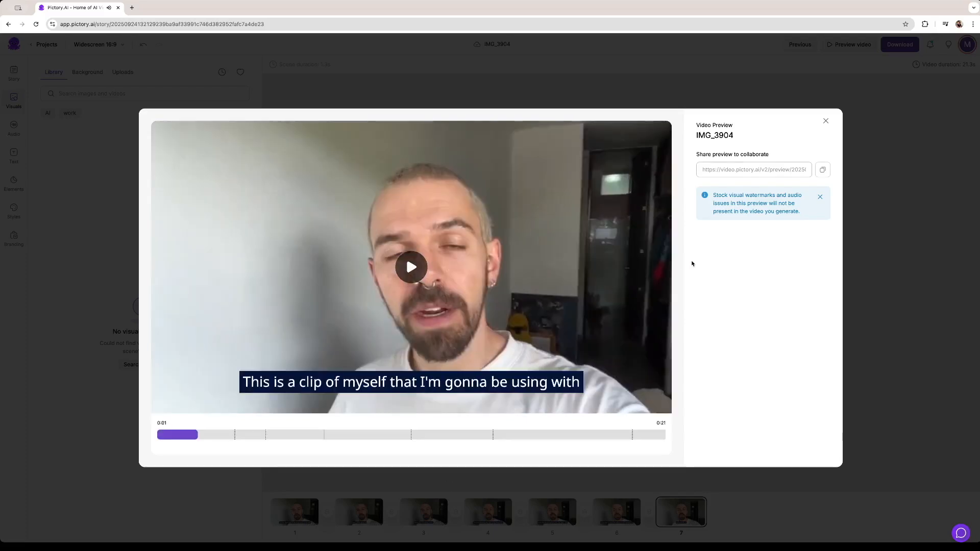
left_click(869, 79)
left_click(856, 45)
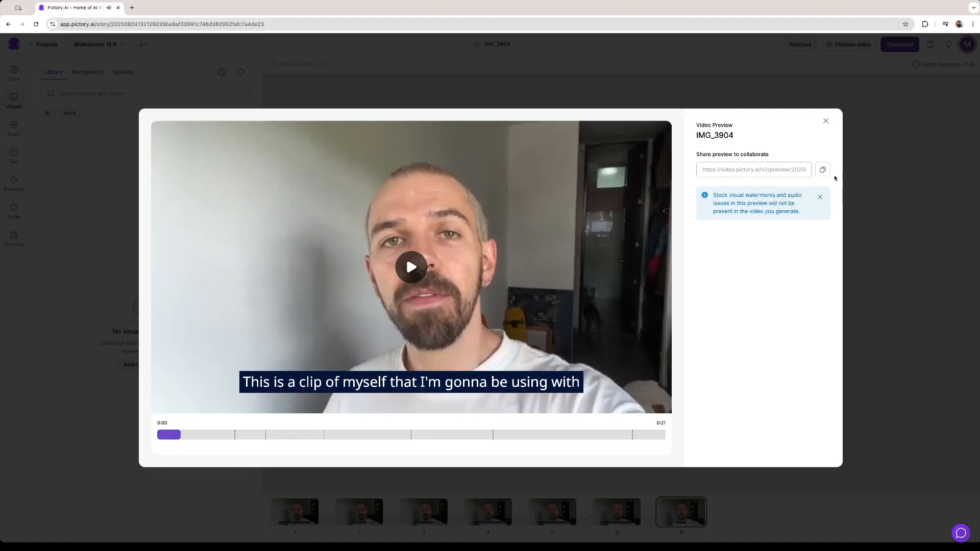
left_click(826, 120)
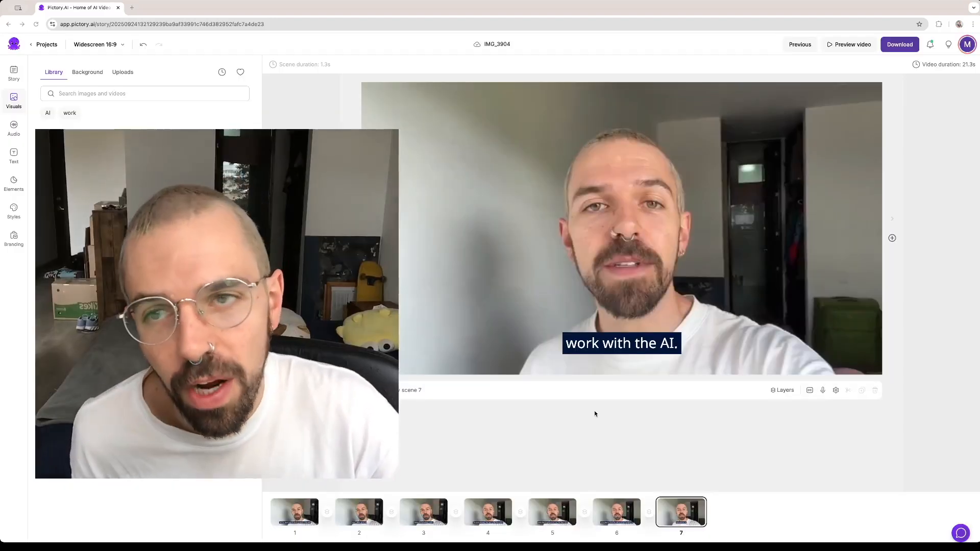